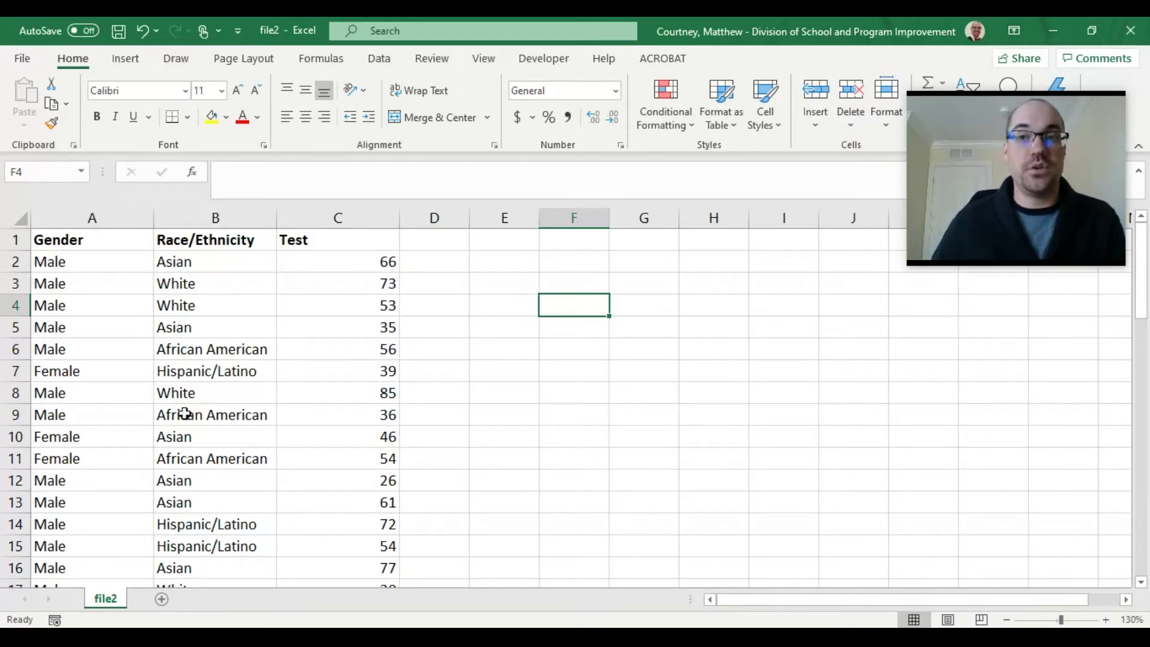
# Step: Minimize the Excel window holding the file2 data to return to the tool page
pyautogui.click(1053, 30)
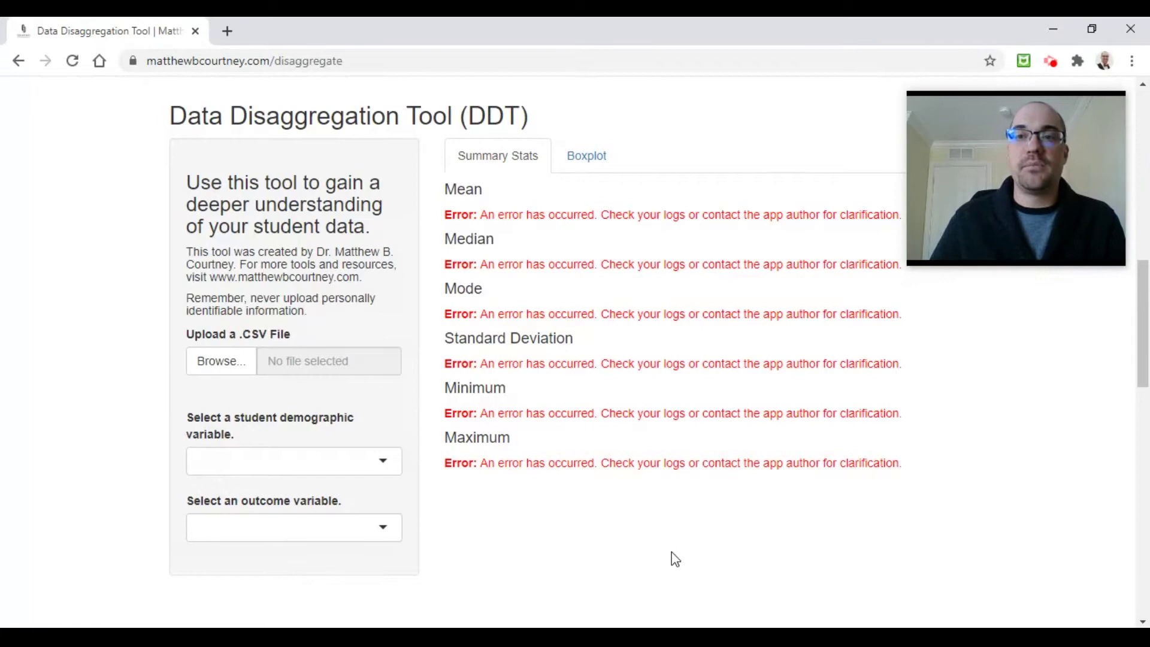
# Step: Upload file2.csv from the Desktop as the tool's data file
pyautogui.click(217, 367)
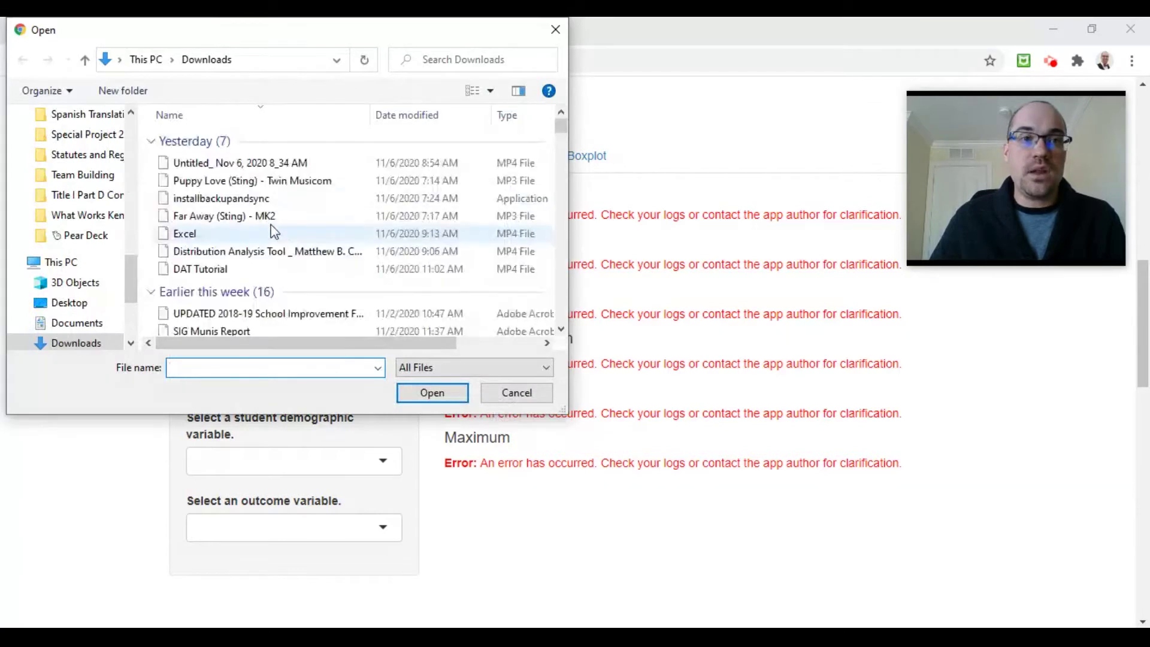
pyautogui.click(60, 303)
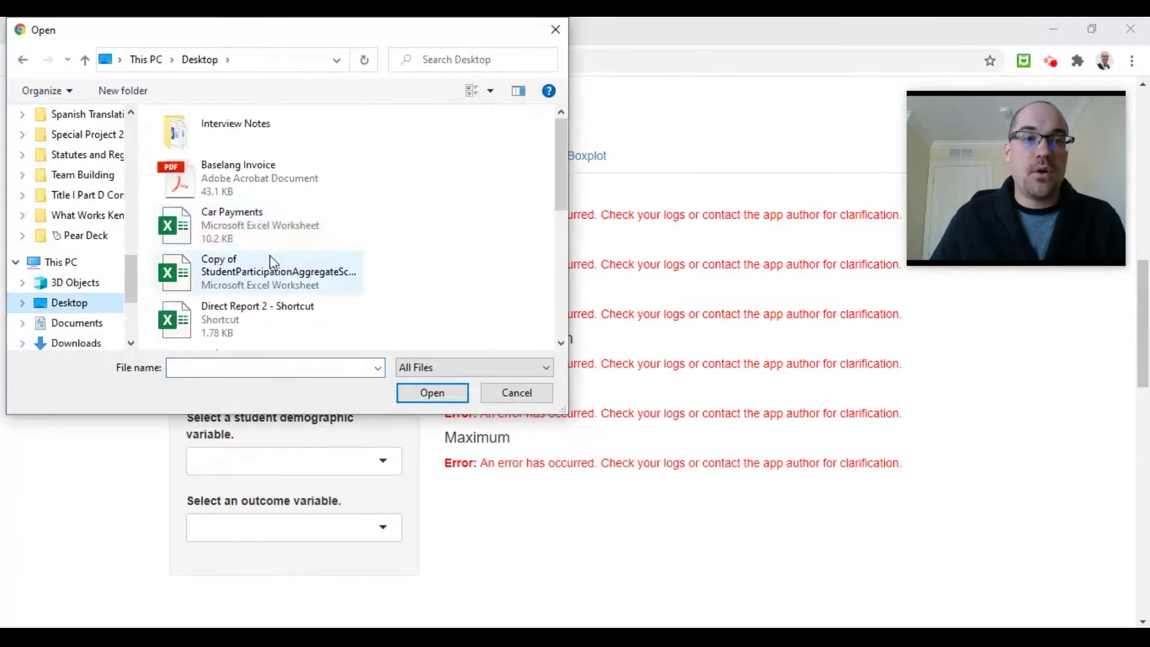
pyautogui.scroll(-3, 273, 267)
pyautogui.scroll(3, 272, 263)
pyautogui.scroll(3, 264, 204)
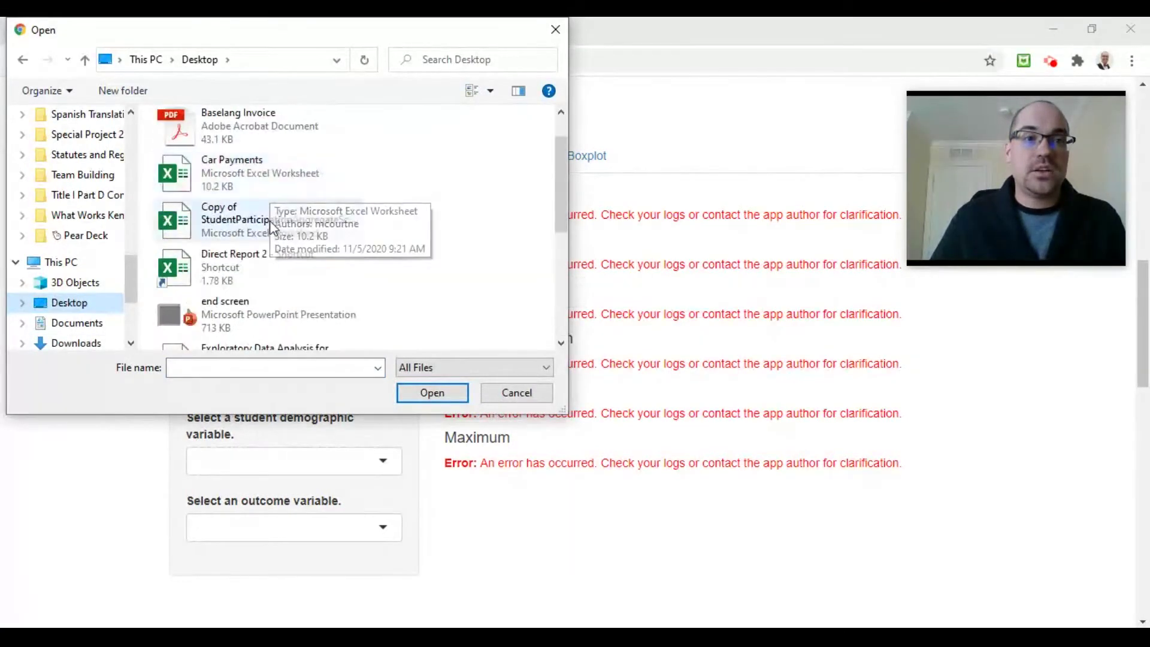
pyautogui.scroll(-3, 239, 282)
pyautogui.click(237, 302)
pyautogui.click(458, 393)
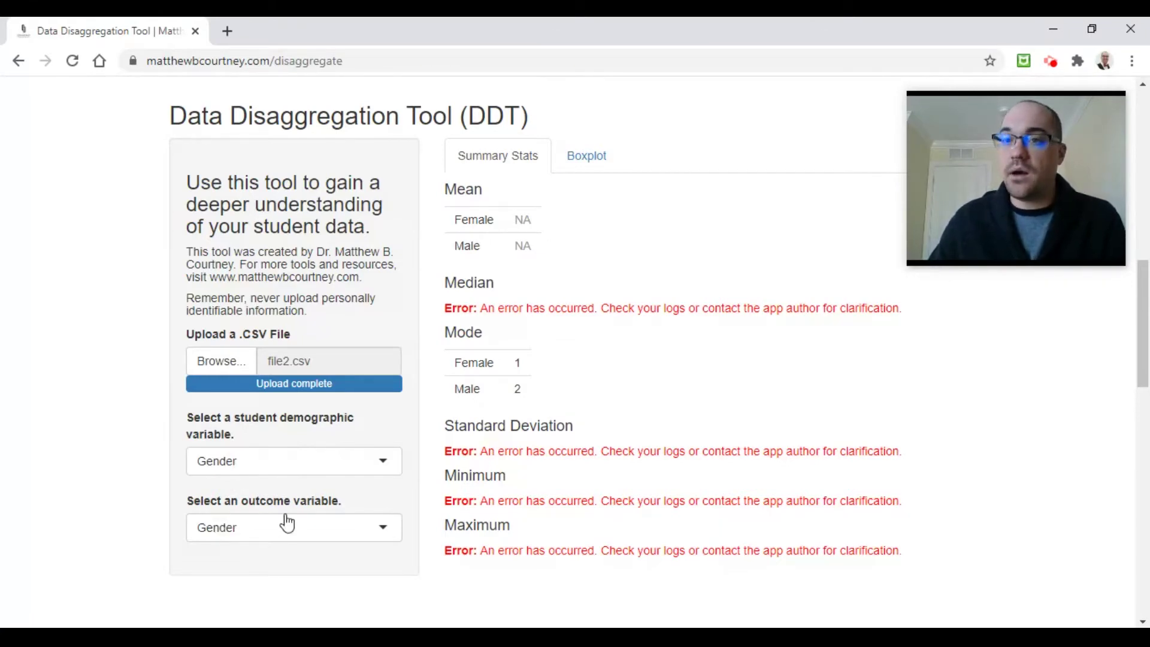
# Step: Expand the outcome variable dropdown listing Gender, Race.Ethnicity and Score
pyautogui.click(380, 537)
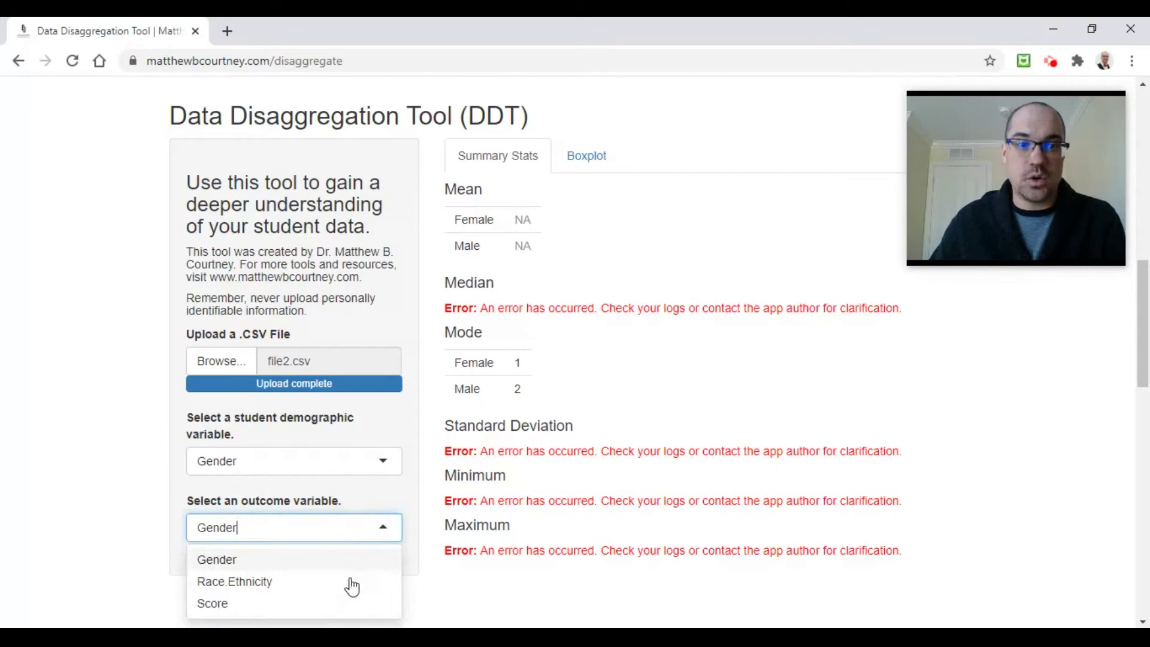
# Step: Set Score as the outcome variable and highlight the Female mean 57.62 and Male mean 55.29
pyautogui.click(224, 606)
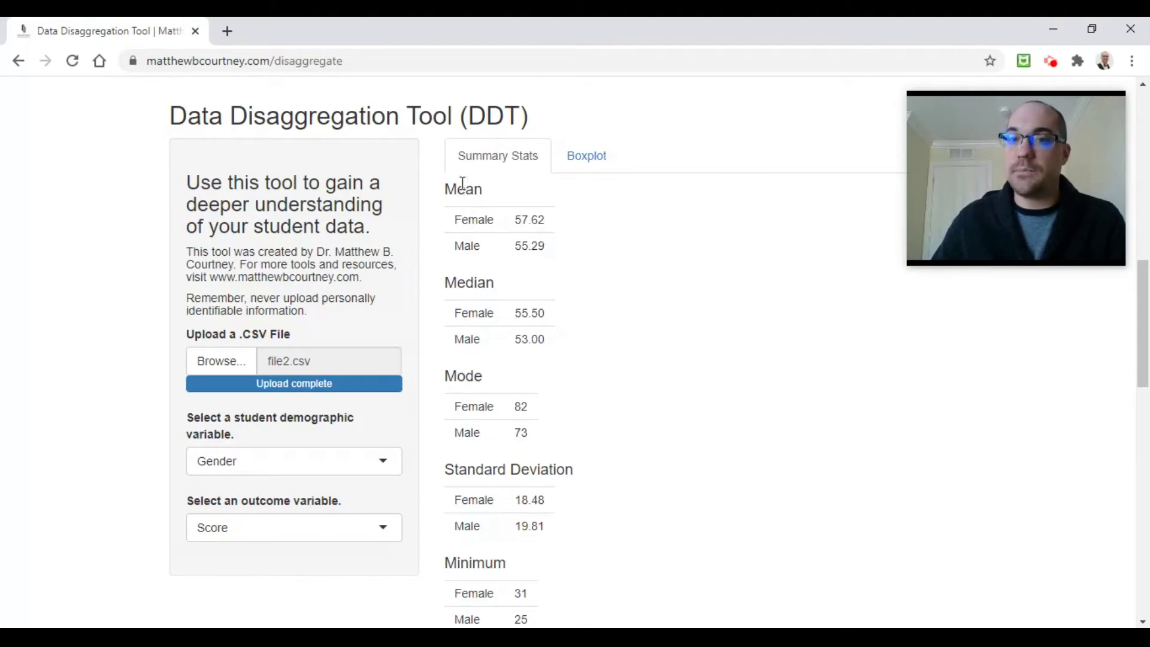
pyautogui.doubleClick(533, 220)
pyautogui.doubleClick(531, 245)
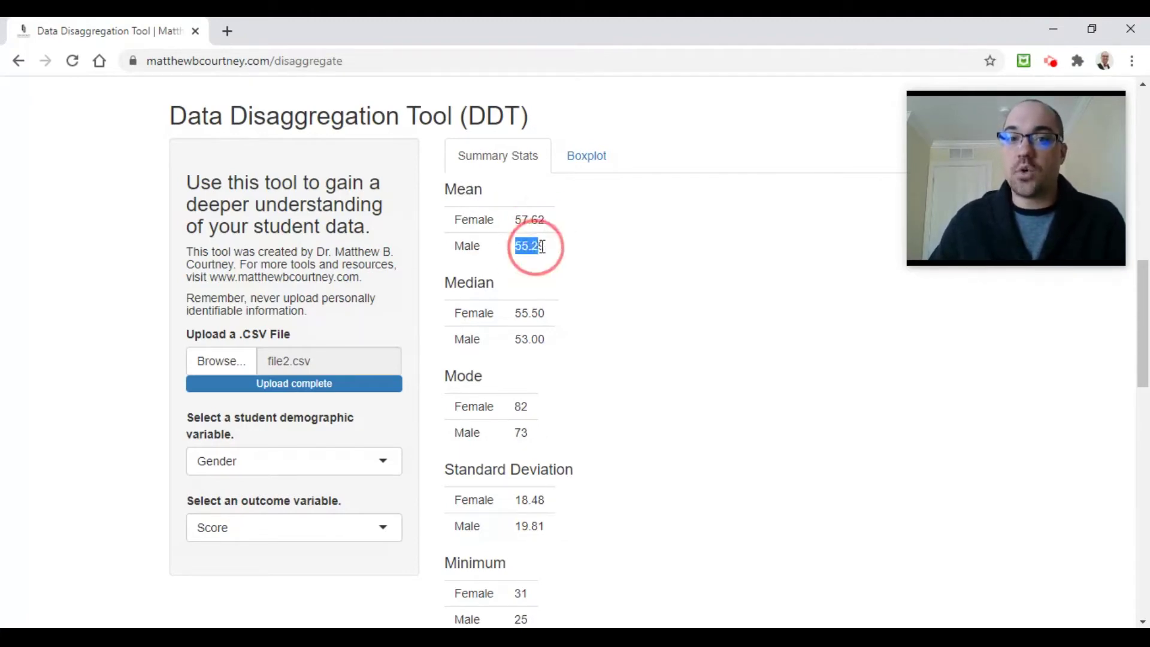
pyautogui.click(615, 281)
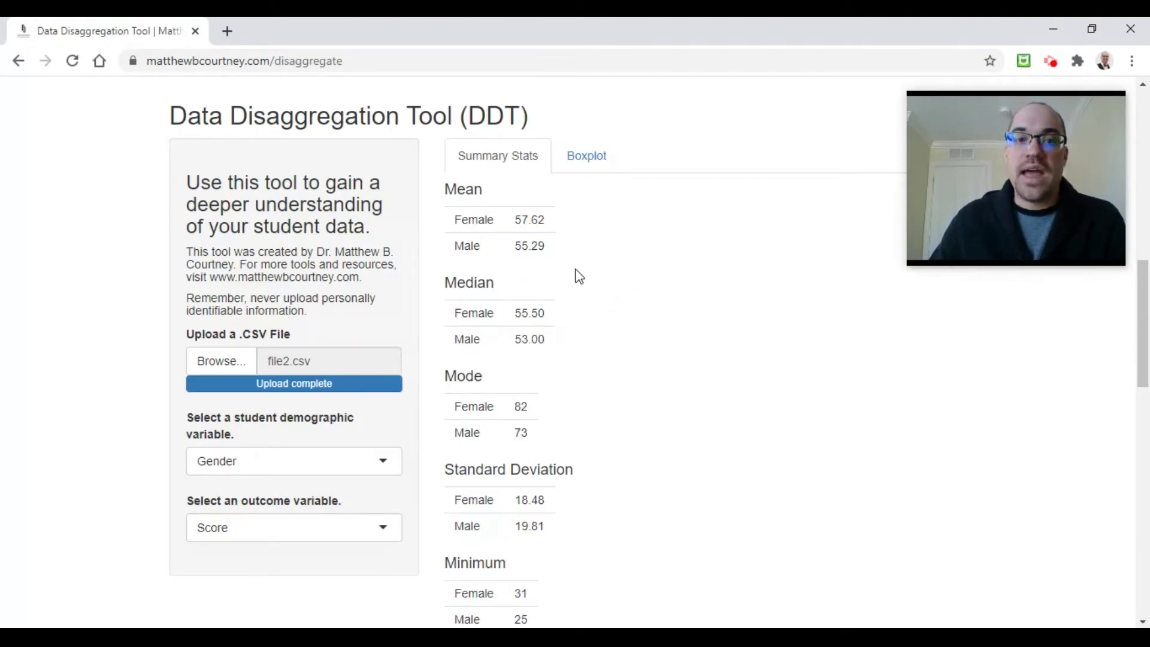
# Step: Scroll through the Summary Stats, then display the Score boxplot by gender
pyautogui.scroll(-1, 579, 276)
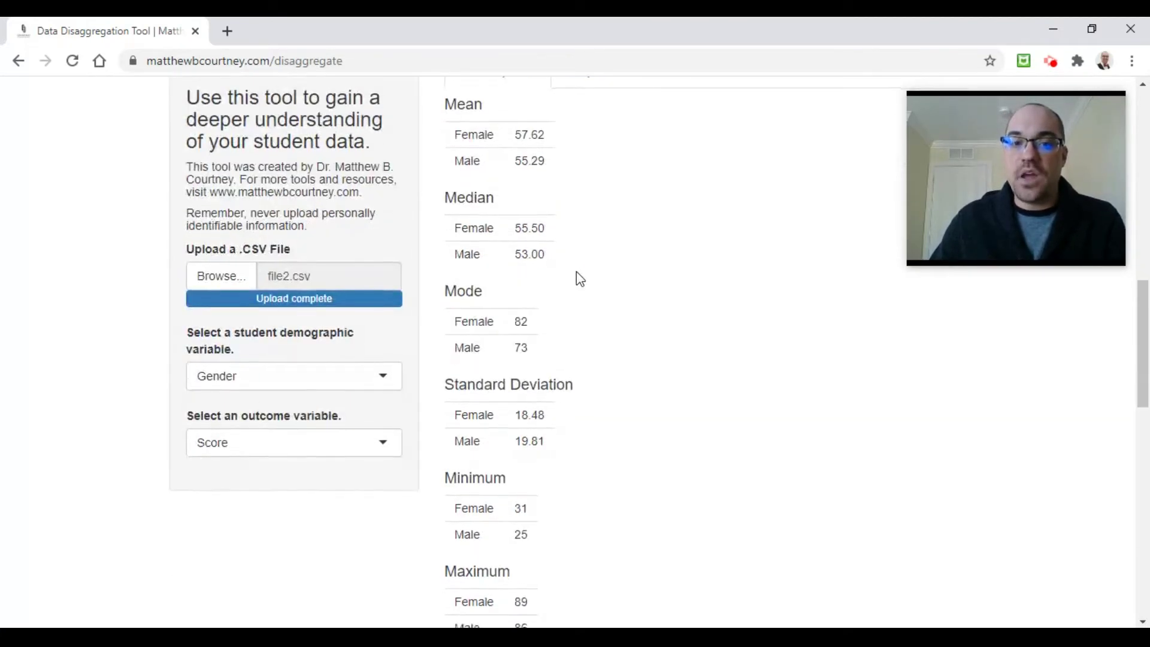
pyautogui.scroll(-3, 579, 276)
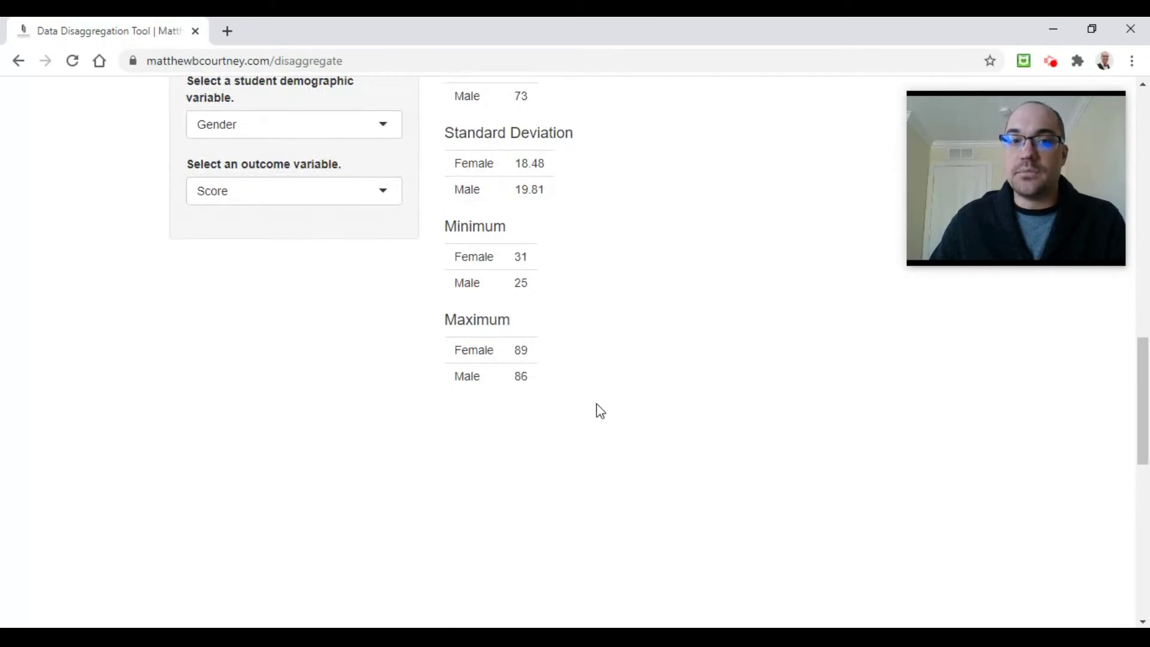
pyautogui.scroll(5, 598, 409)
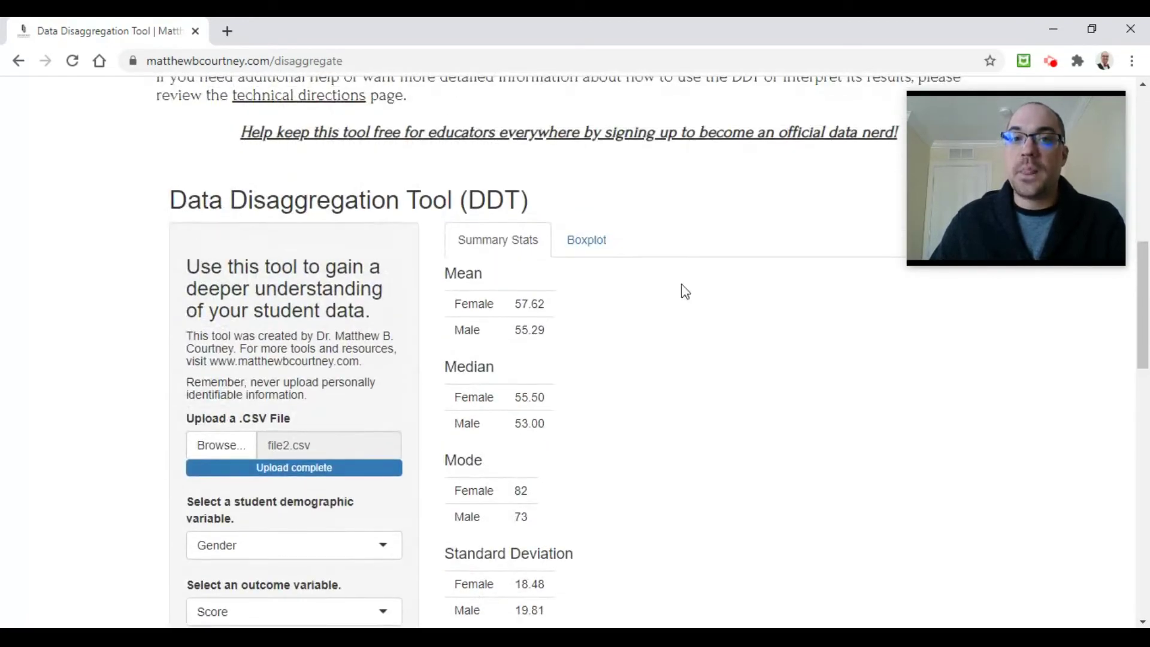
pyautogui.click(612, 242)
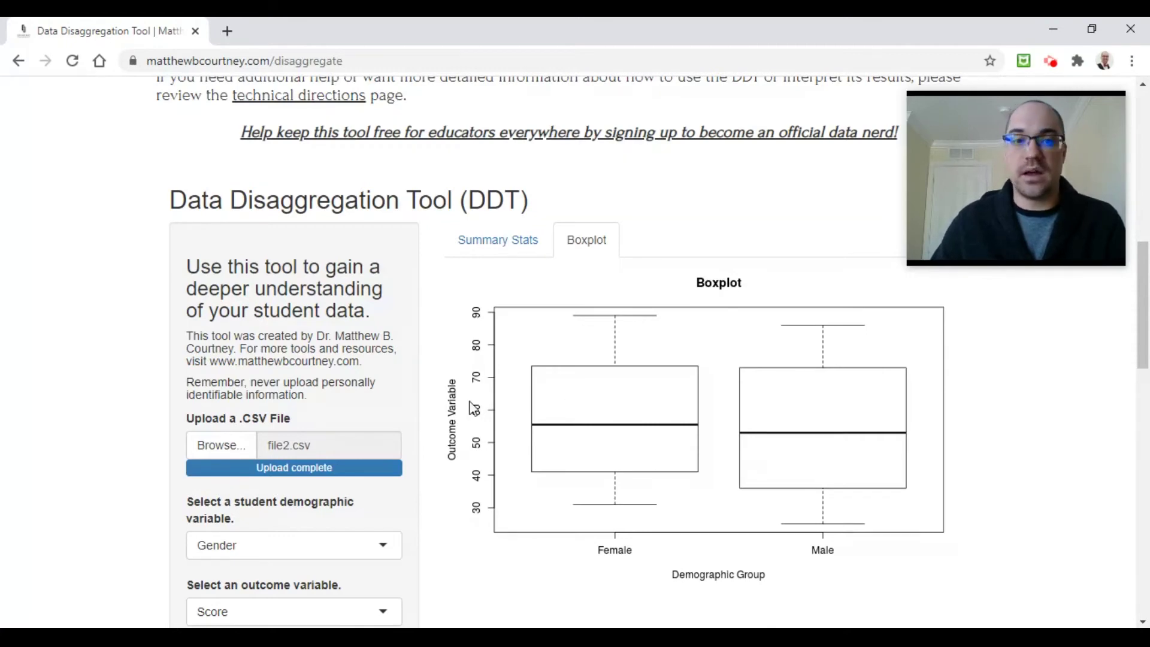
# Step: Return to Summary Stats showing Female/Male modes 82/73 and standard deviations 18.48/19.81
pyautogui.click(525, 240)
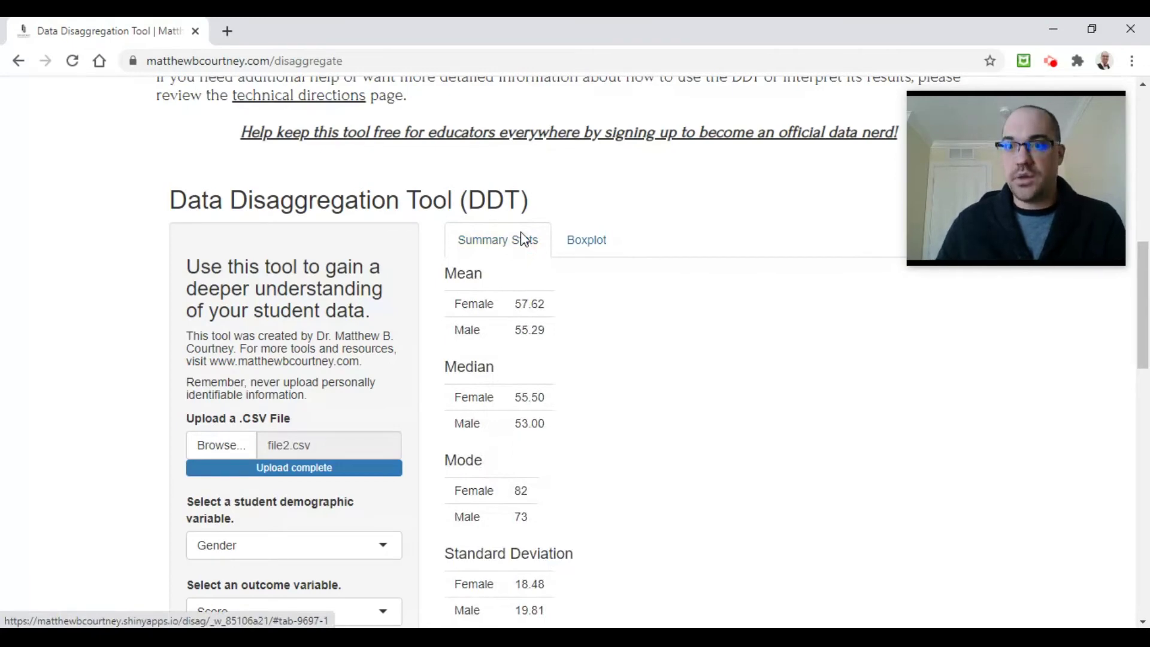
# Step: Set Race.Ethnicity as the demographic variable and highlight the African American mean
pyautogui.click(384, 558)
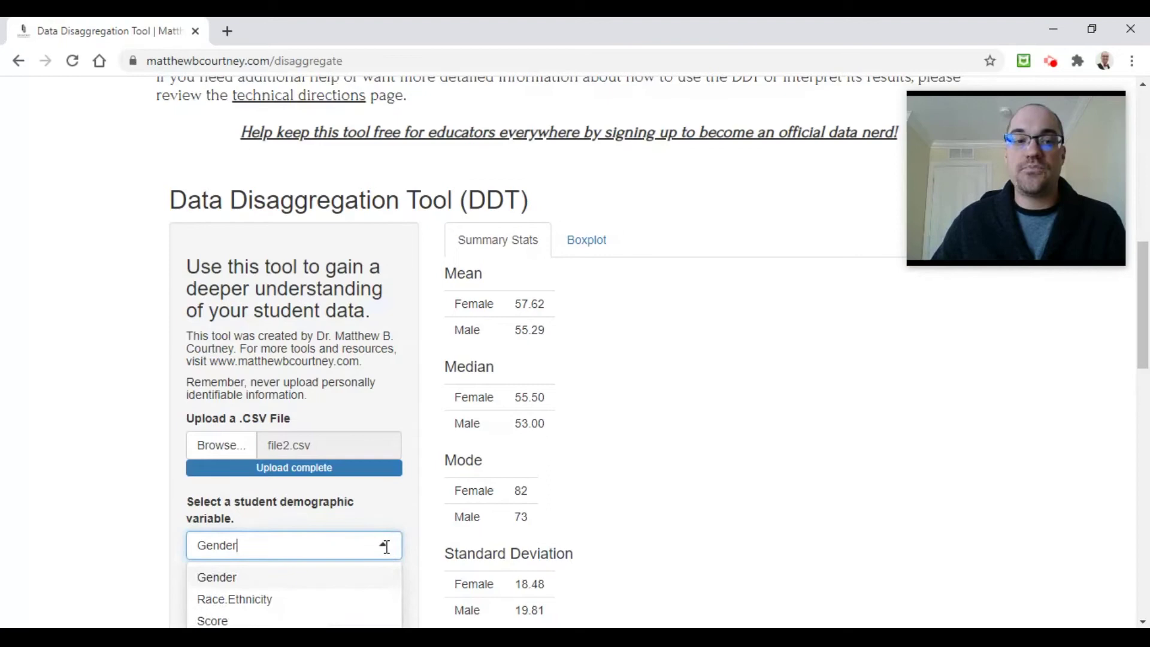
pyautogui.click(256, 601)
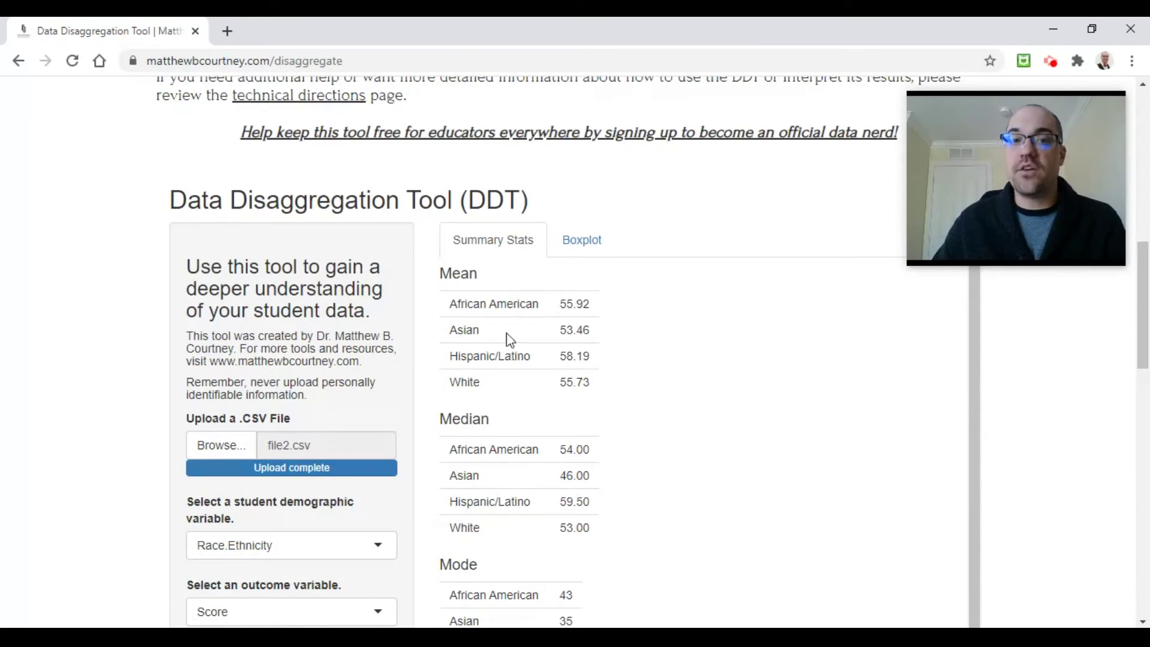
pyautogui.click(581, 307)
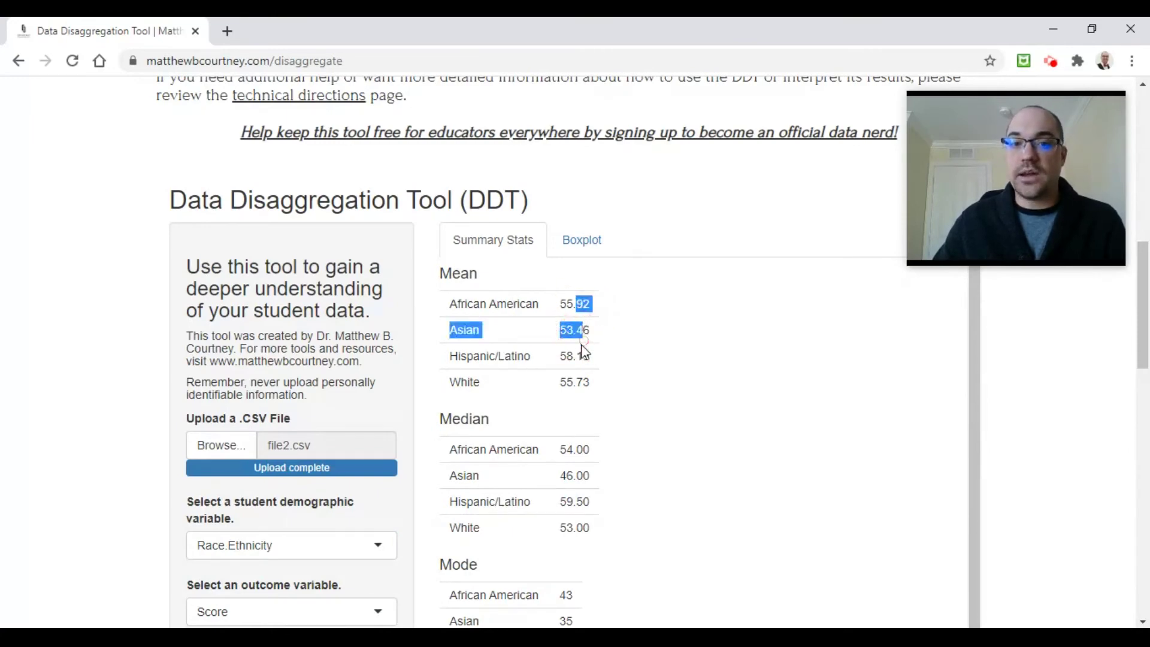
pyautogui.click(597, 364)
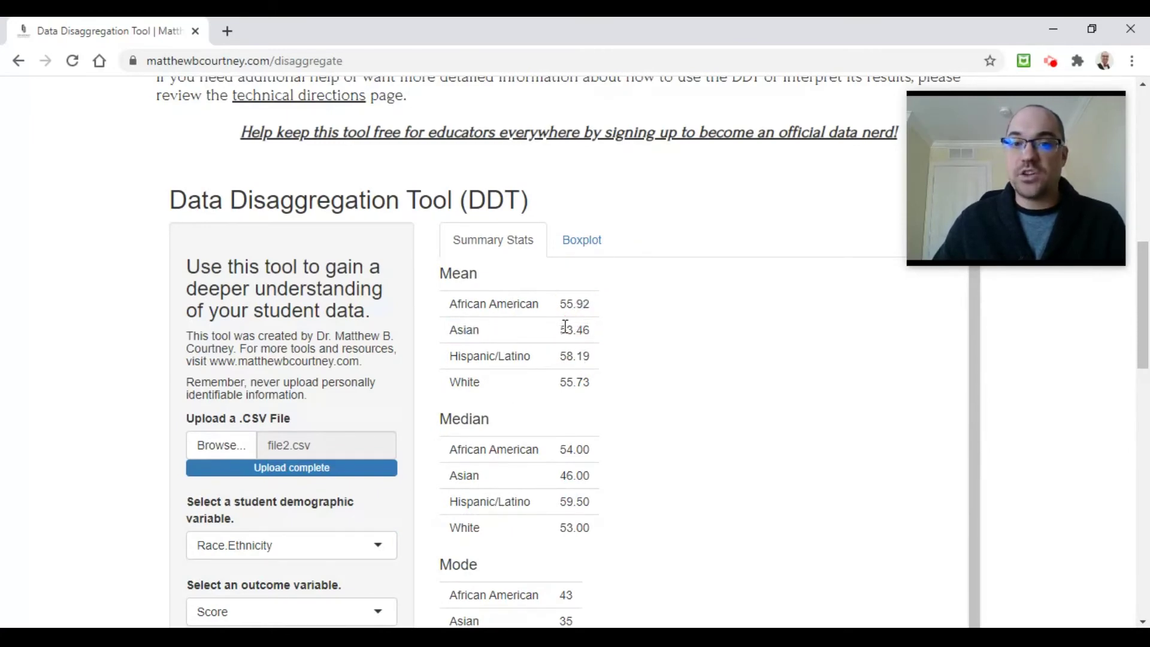
# Step: Highlight the Asian mean 53.46 and Hispanic/Latino mean 58.19 in the Summary Stats tables
pyautogui.moveTo(566, 329); pyautogui.dragTo(591, 359)
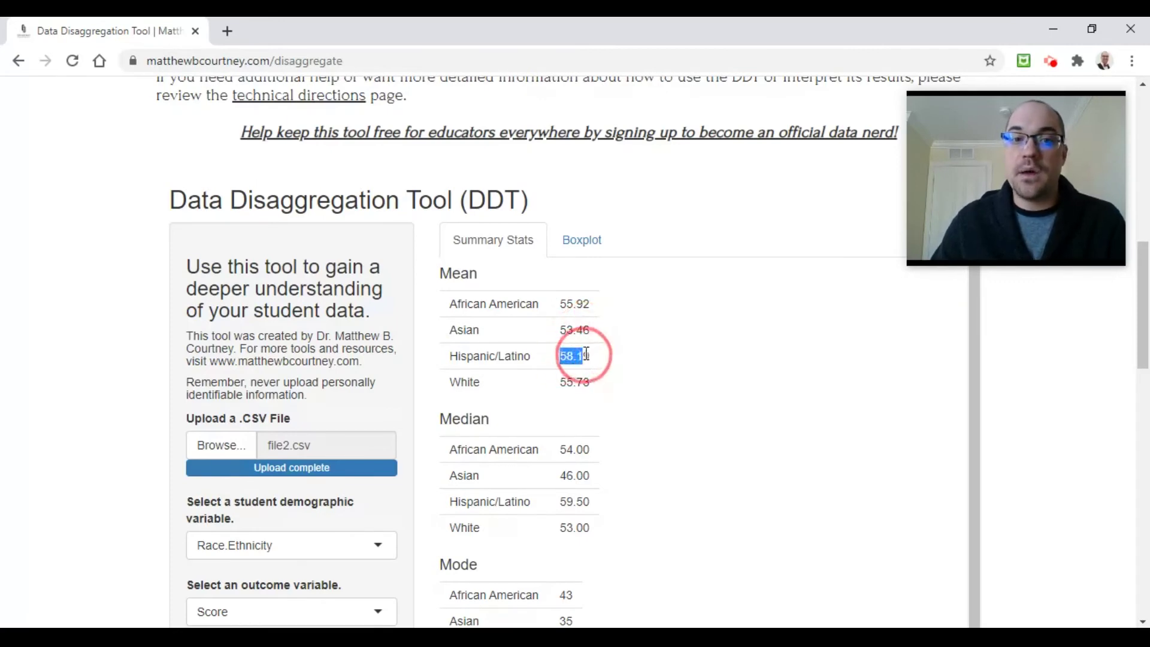
pyautogui.click(608, 411)
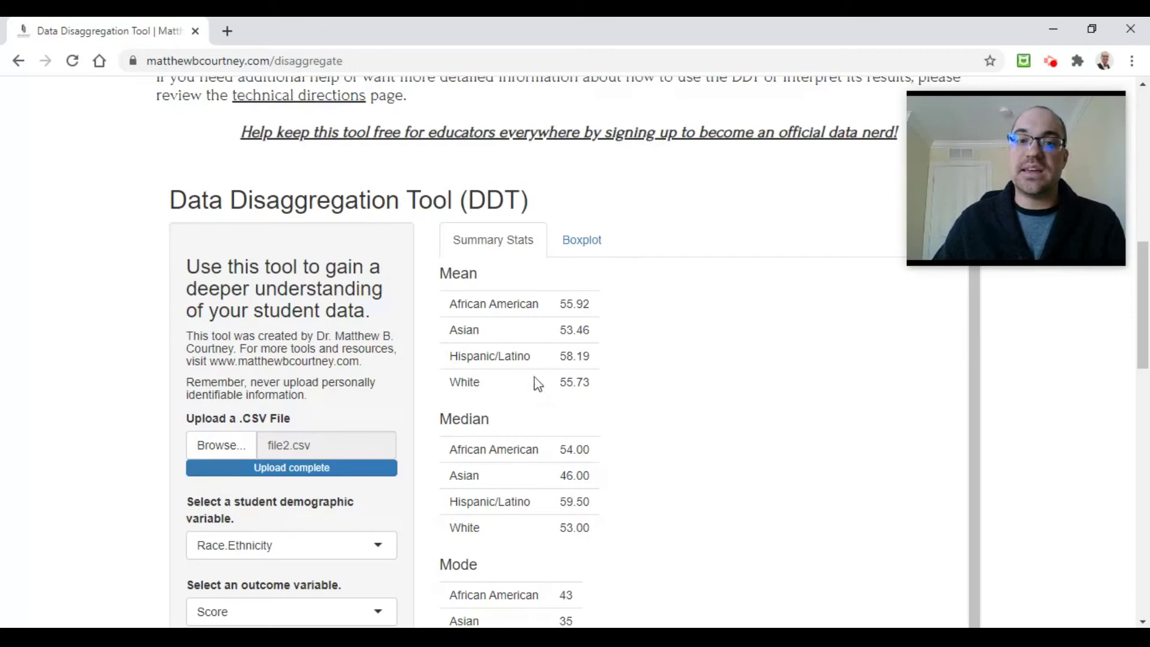
pyautogui.scroll(-1, 632, 465)
pyautogui.scroll(1, 632, 465)
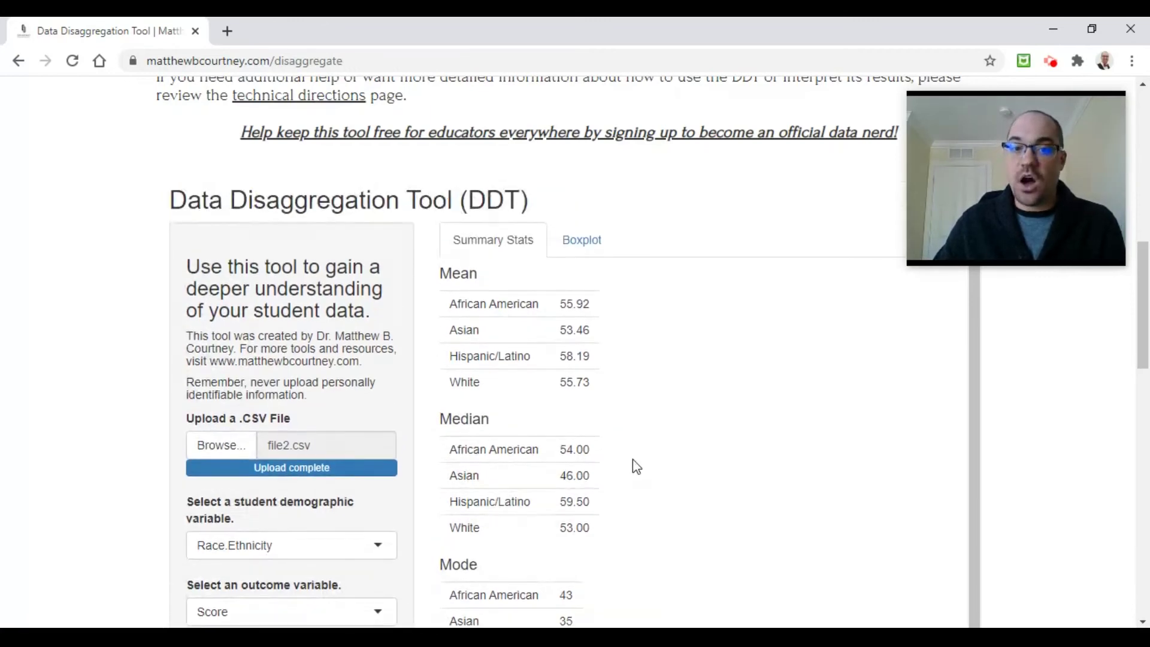
pyautogui.scroll(-1, 633, 465)
pyautogui.scroll(4, 623, 456)
# Step: Display the race/ethnicity Score boxplot, then open and dismiss its Copy image / Save image as menu
pyautogui.click(587, 414)
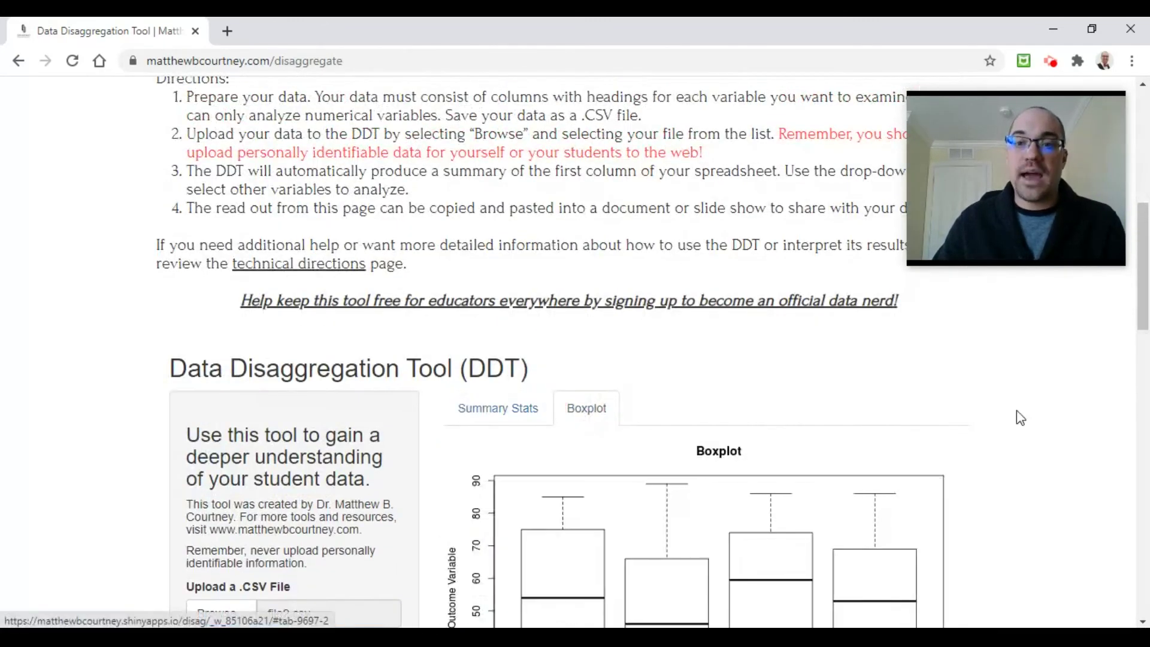
pyautogui.scroll(-3, 1022, 415)
pyautogui.scroll(-2, 1038, 418)
pyautogui.scroll(2, 1039, 418)
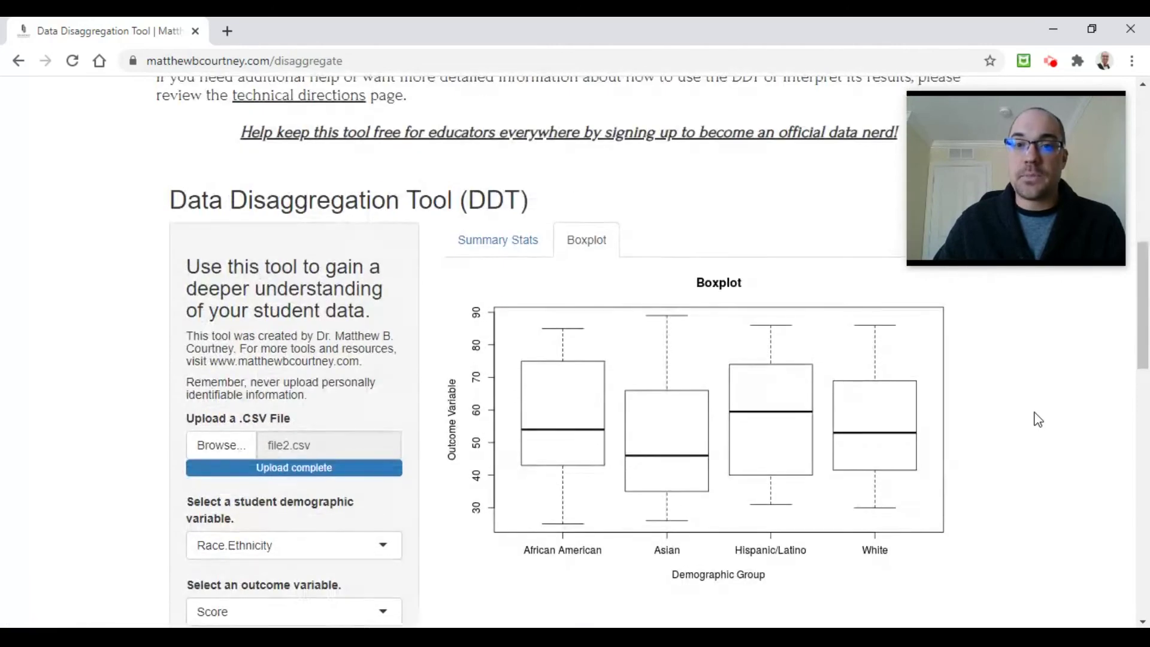
pyautogui.rightClick(664, 358)
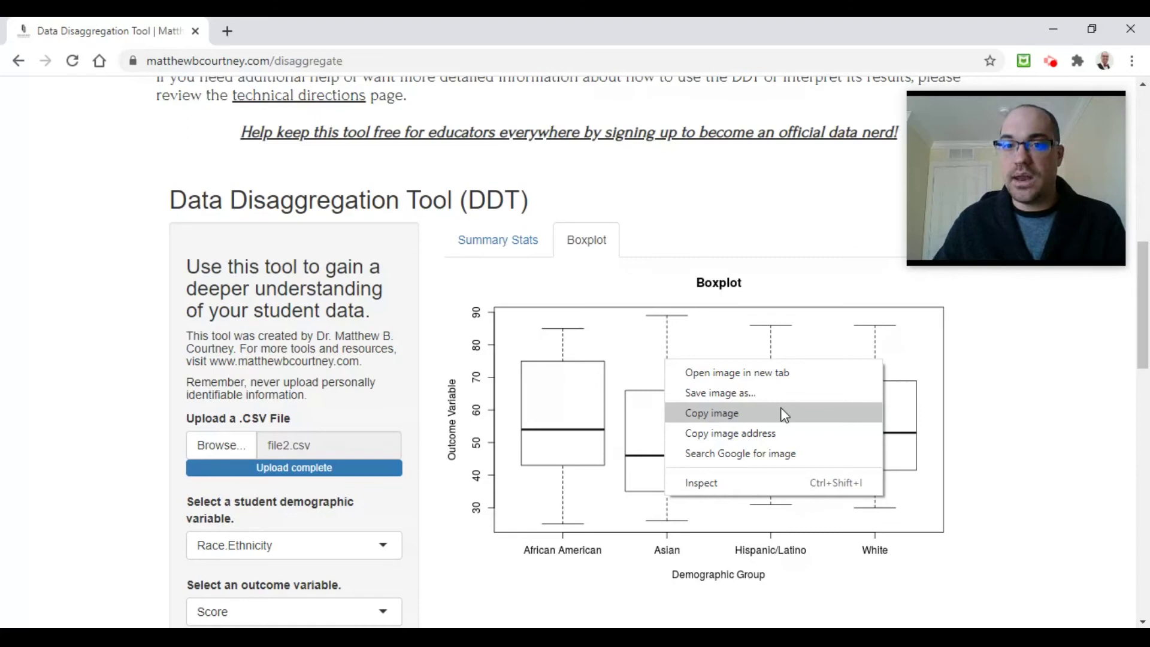
pyautogui.click(969, 454)
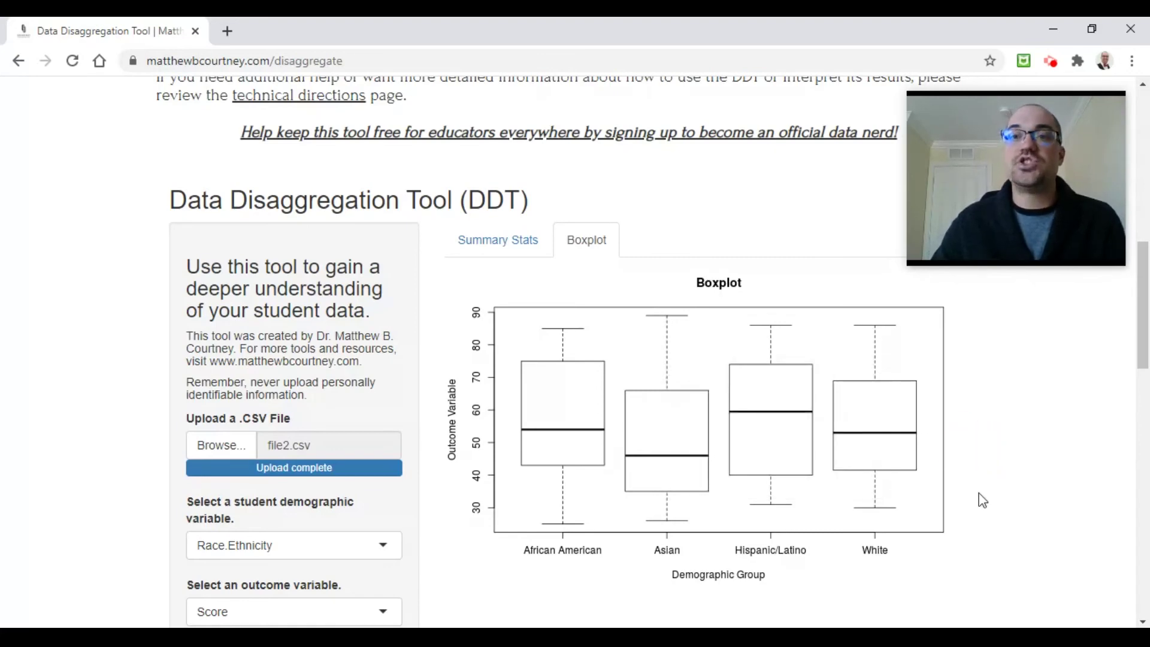